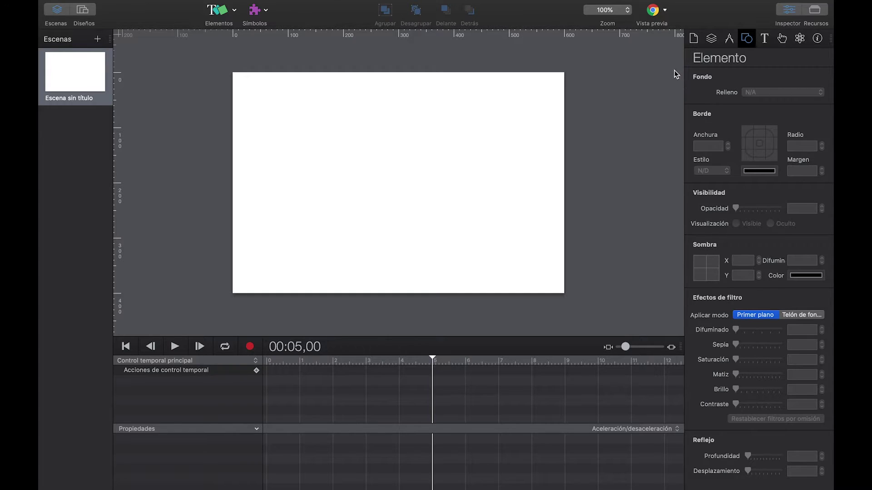
Examine the inspector sections from Documento through Identidad, and the list of element types that can be inserted
click(694, 40)
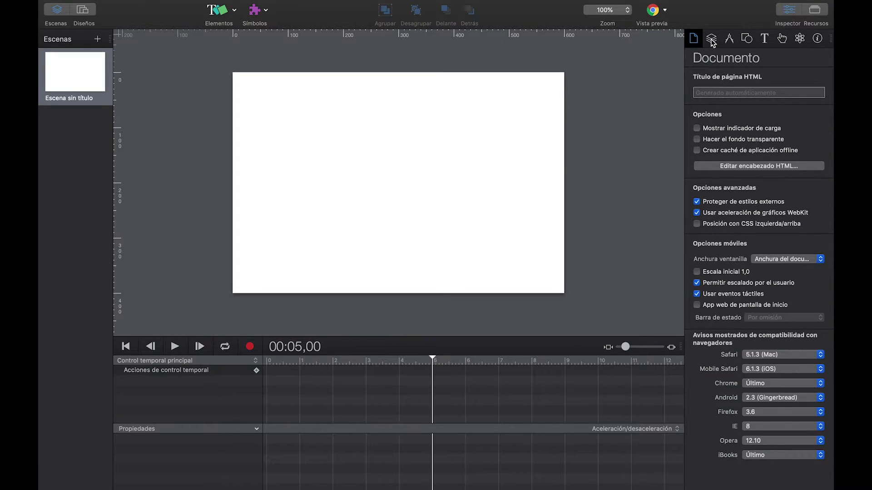
click(712, 41)
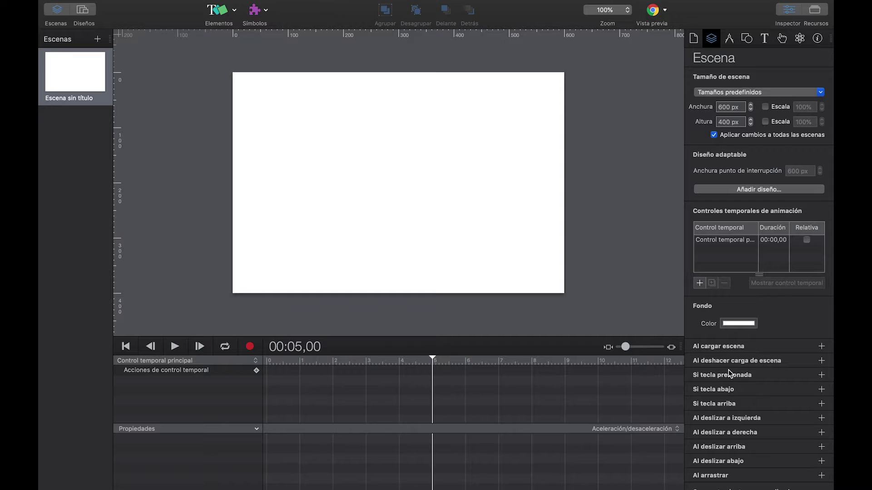
scroll(726, 369, down, 1)
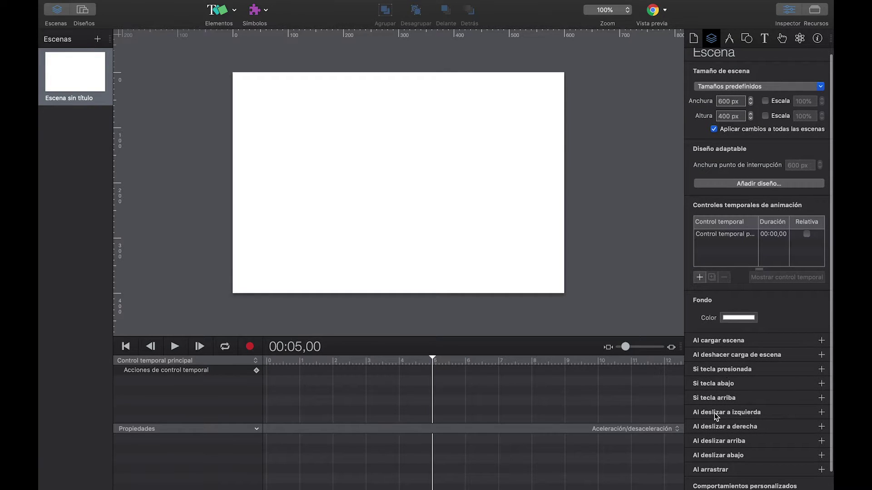
scroll(726, 45, up, 1)
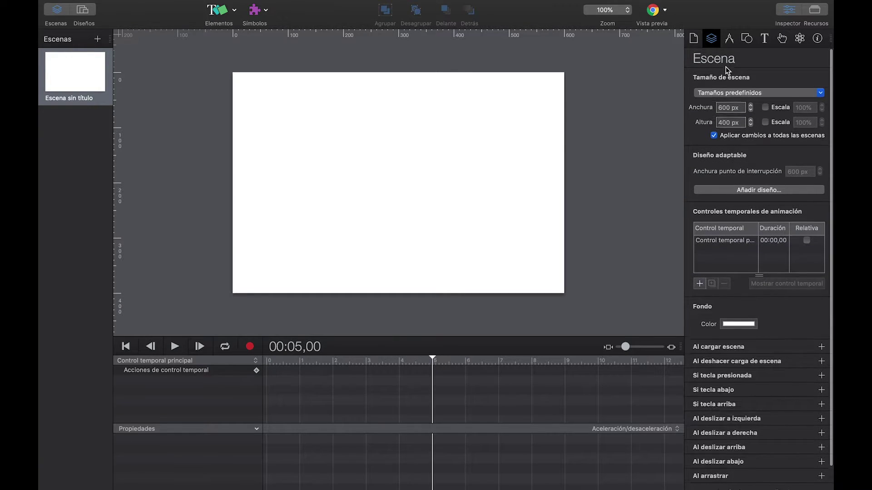
click(729, 41)
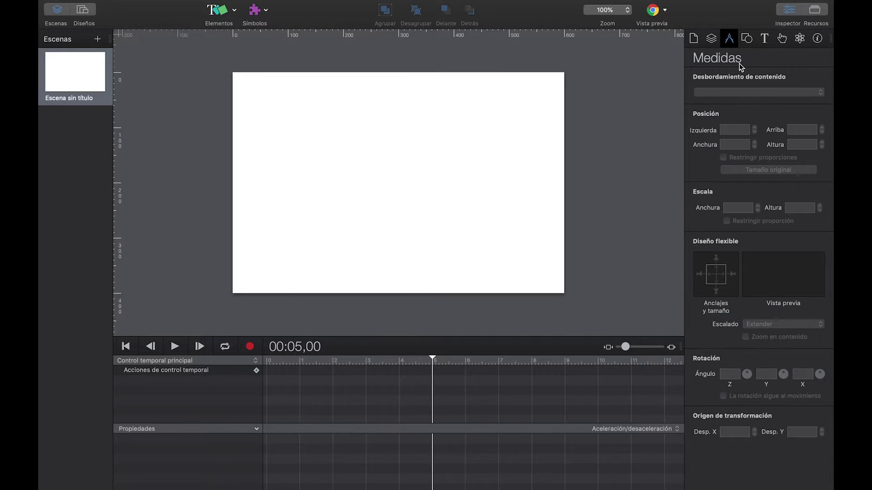
click(747, 40)
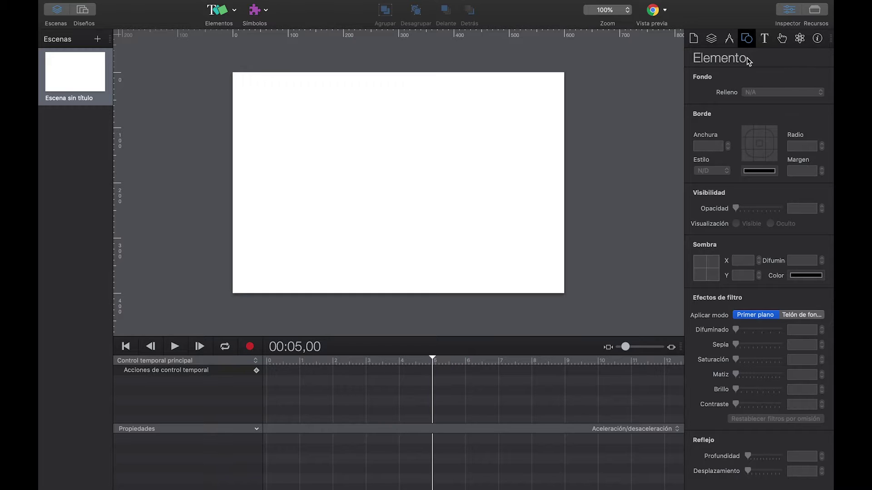
click(764, 40)
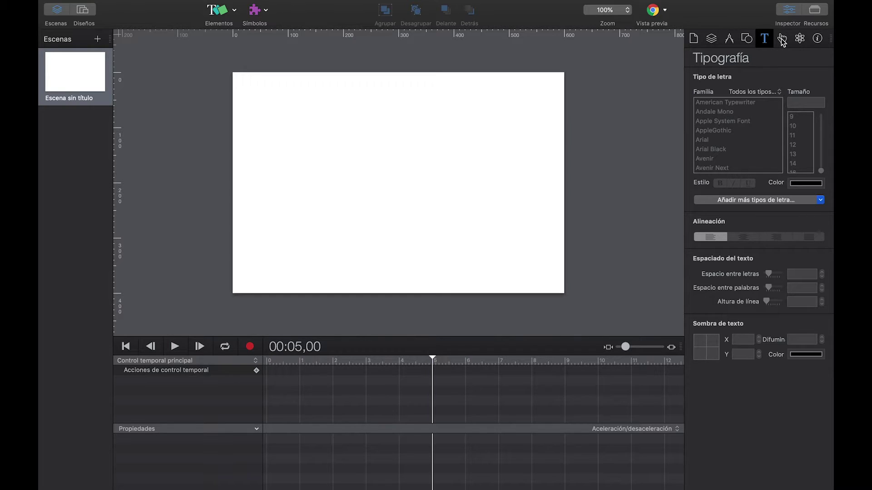
click(782, 40)
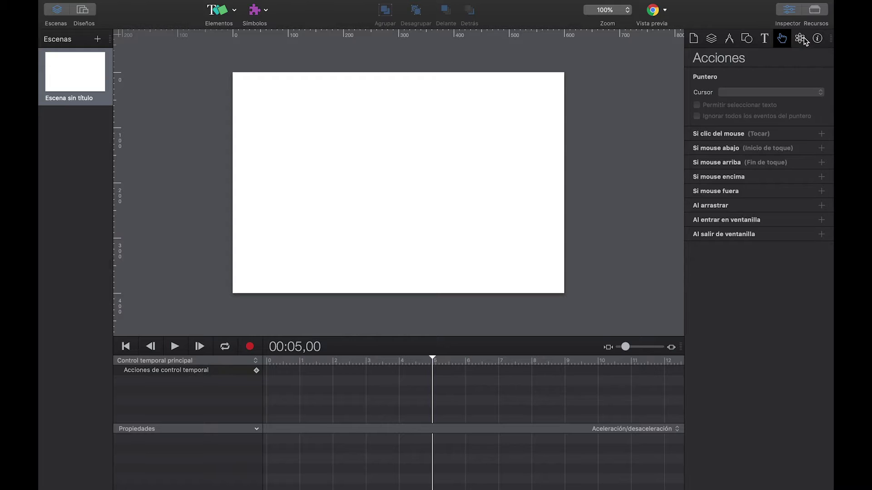
click(802, 40)
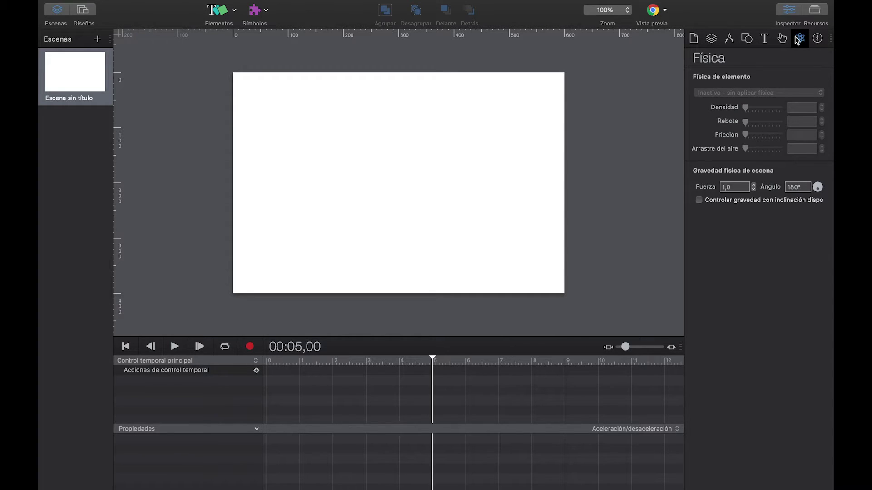
click(818, 40)
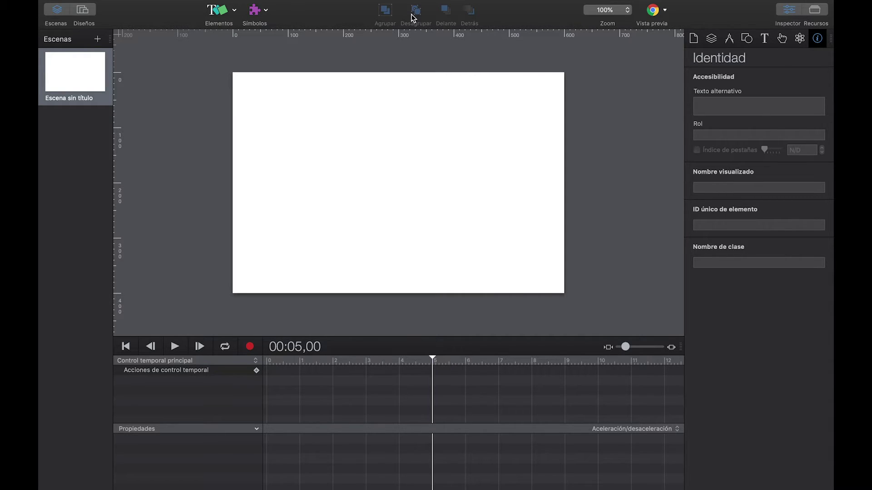
mouse_move(401, 2)
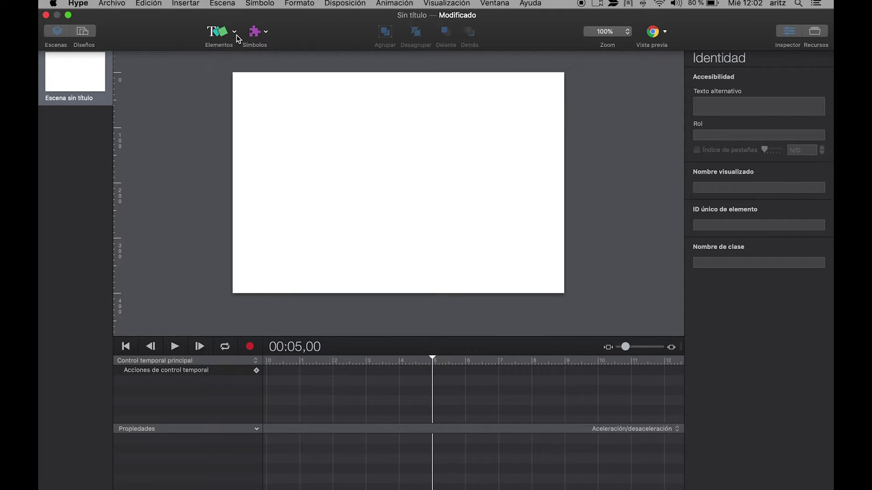
click(236, 38)
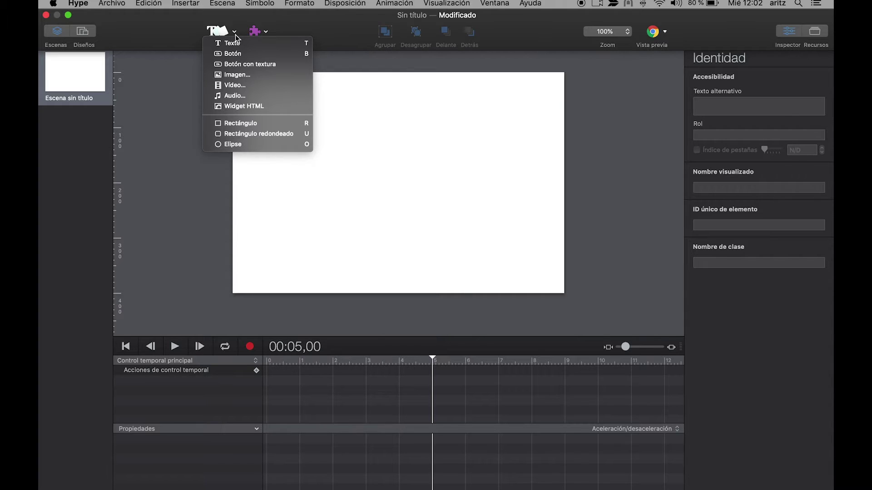
click(306, 28)
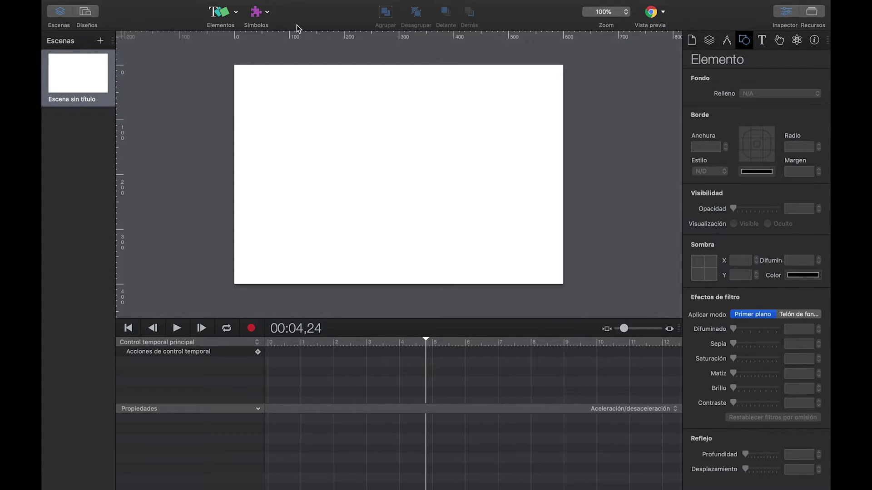
Insert an ellipse in the centre of the scene and change its fill colour to red
click(226, 14)
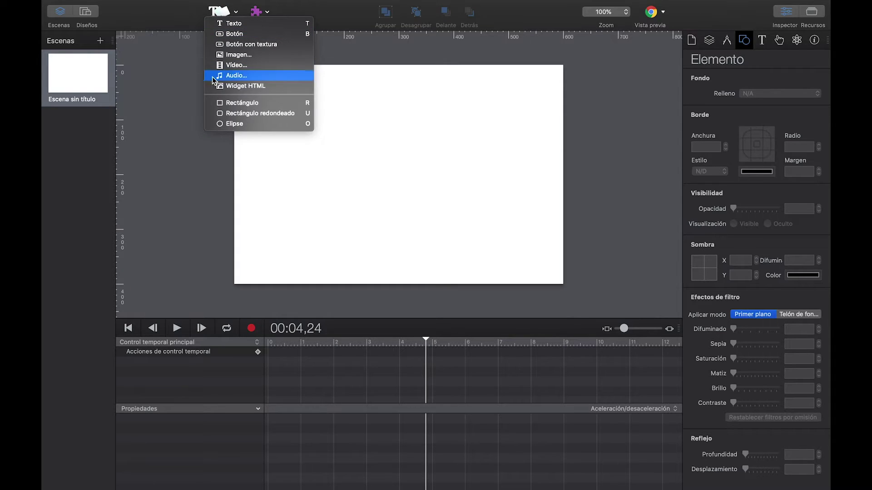
click(235, 123)
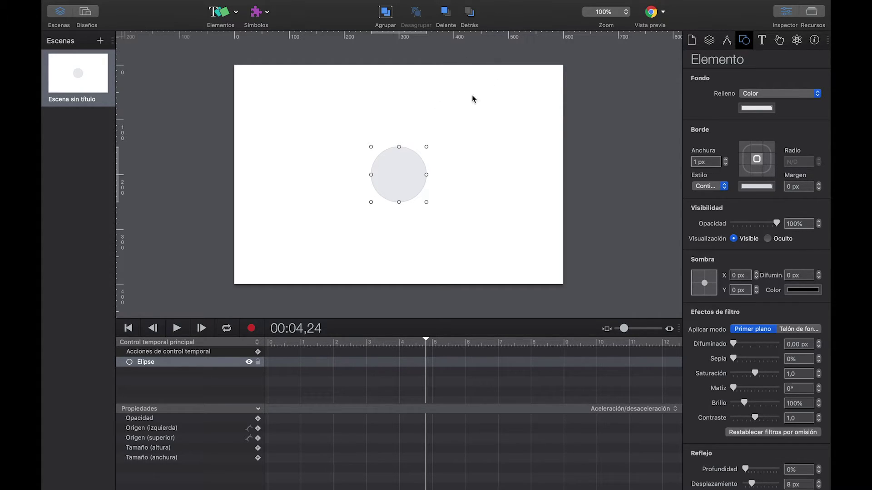
click(745, 109)
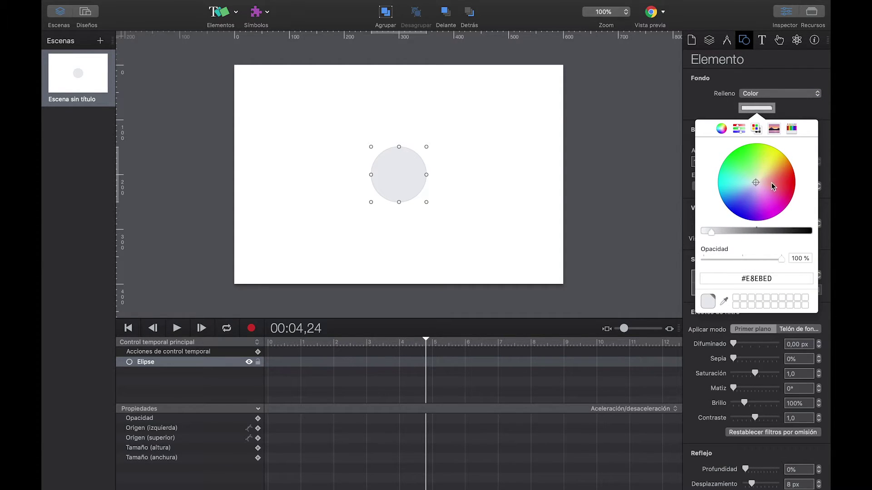
drag(756, 184, 785, 183)
click(714, 117)
click(596, 107)
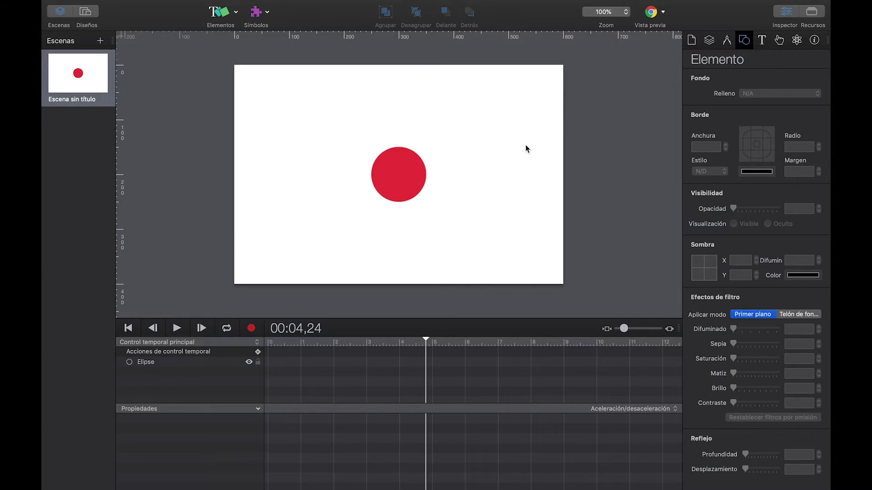
Move the playhead to 0 seconds, select the red circle and look through its list of animatable properties
drag(426, 340, 259, 345)
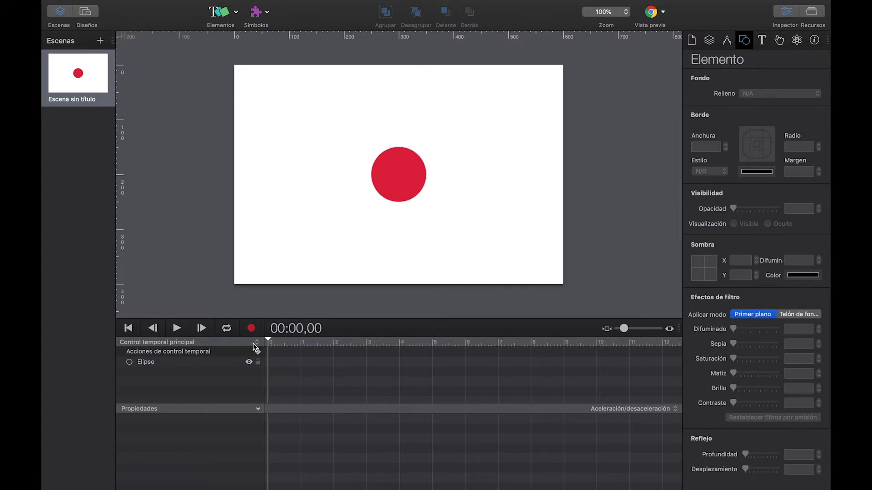
click(406, 176)
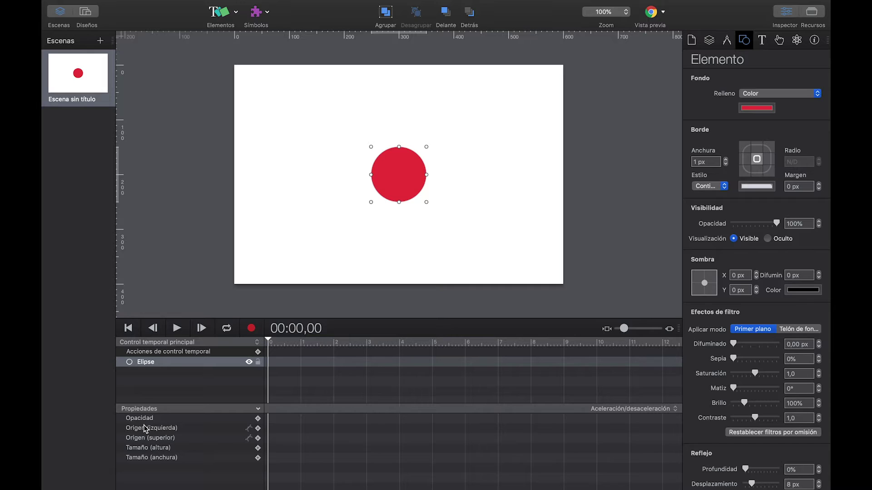
click(259, 410)
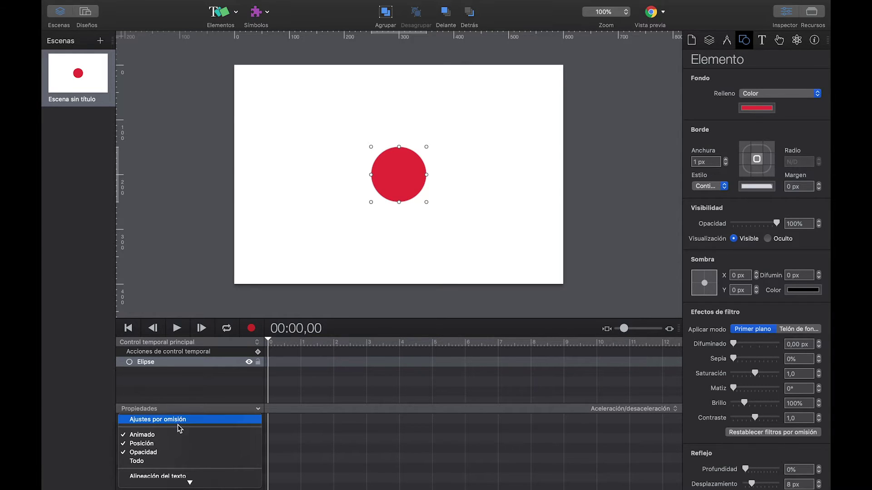
scroll(178, 426, down, 3)
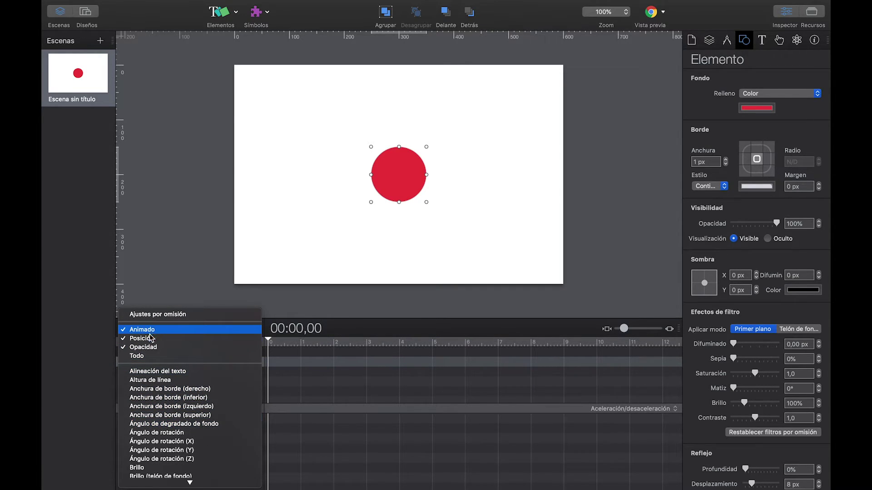
scroll(156, 357, down, 5)
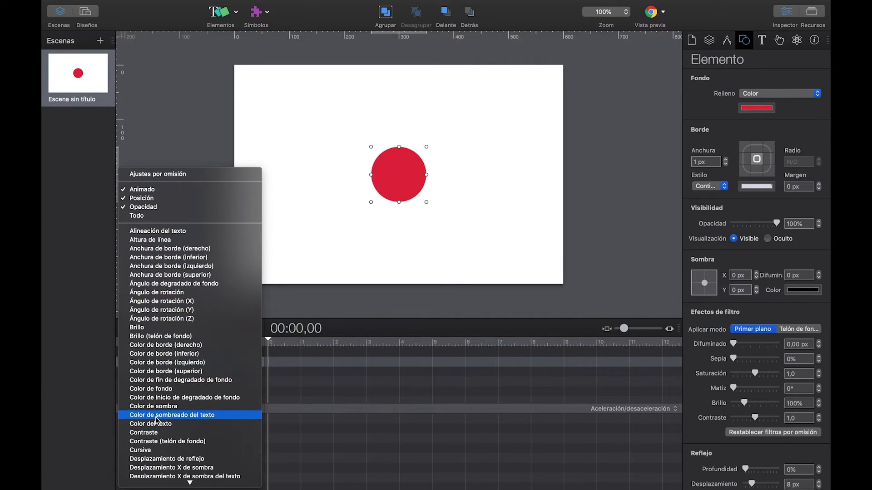
scroll(156, 420, down, 2)
click(268, 296)
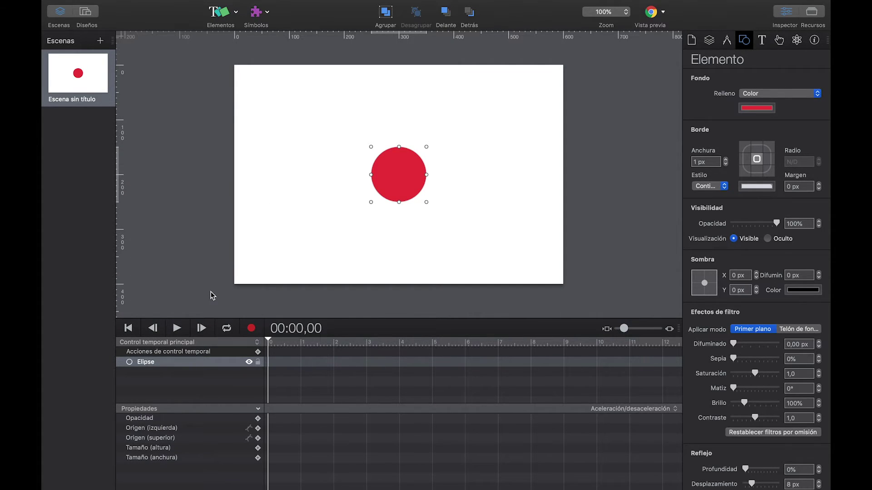
Keyframe the circle's Origen (izquierda) at 0 and 5 seconds, moving the circle about 200 px to the right at 5 seconds
click(257, 428)
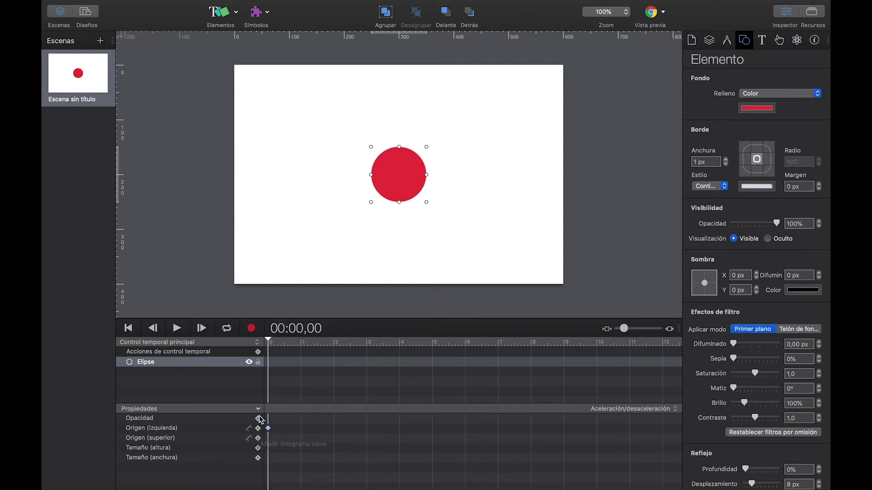
click(268, 429)
drag(269, 342, 432, 366)
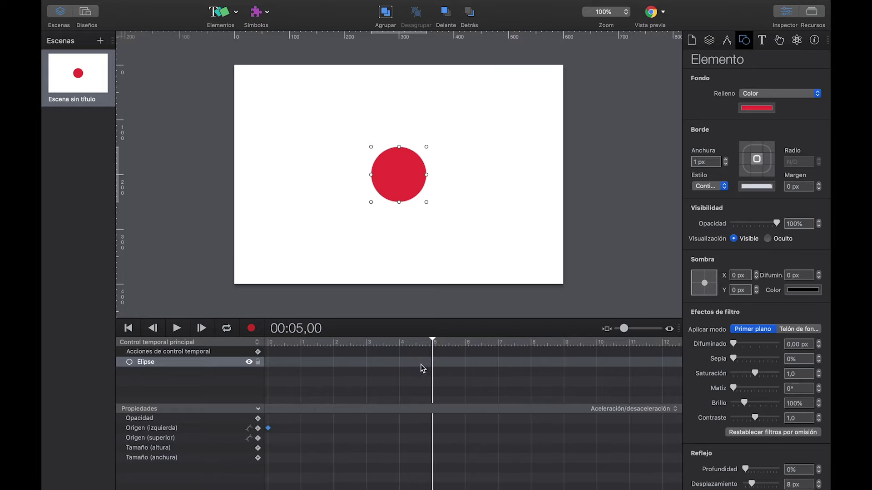
click(258, 429)
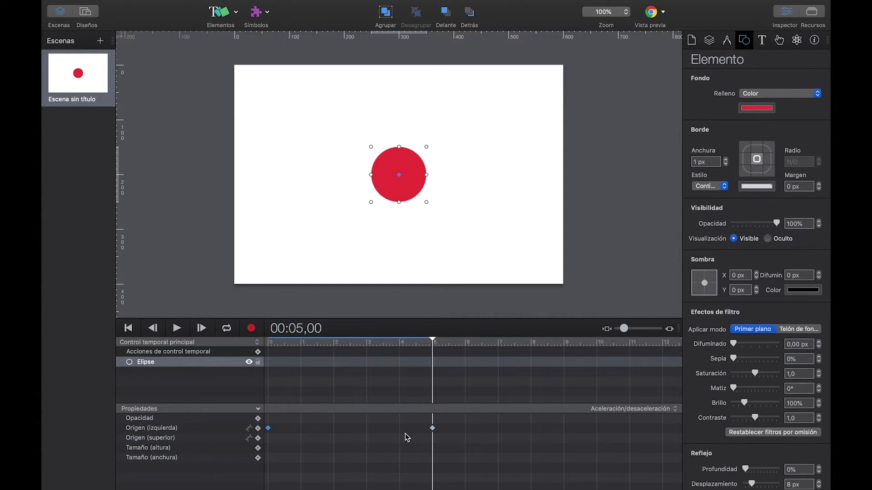
click(433, 429)
drag(391, 186, 503, 183)
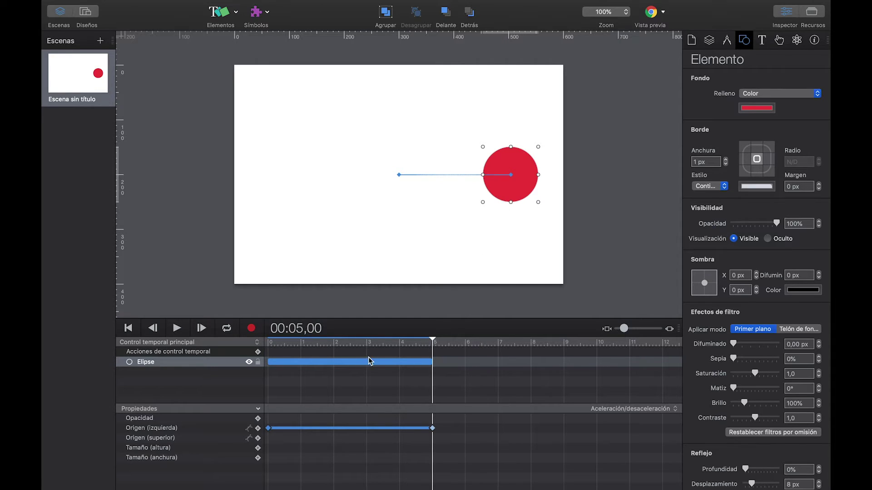
Compare the circle's position at both keyframes and play the animation from the start
click(268, 430)
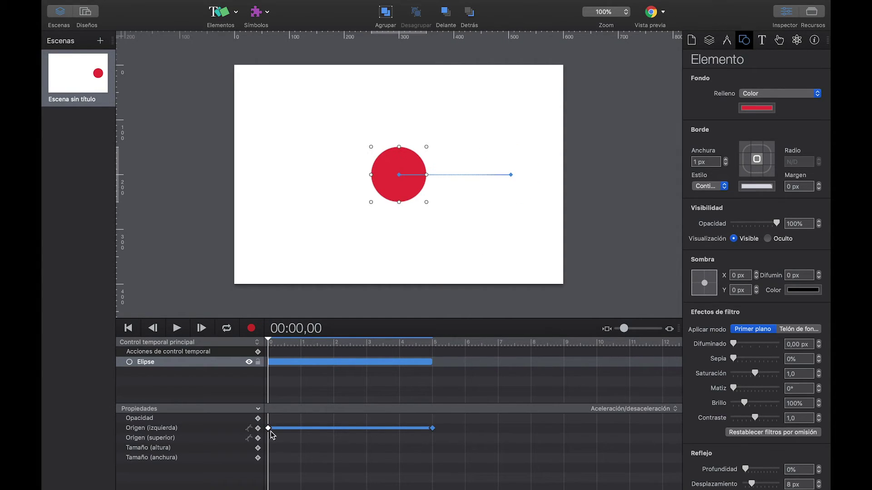
click(432, 428)
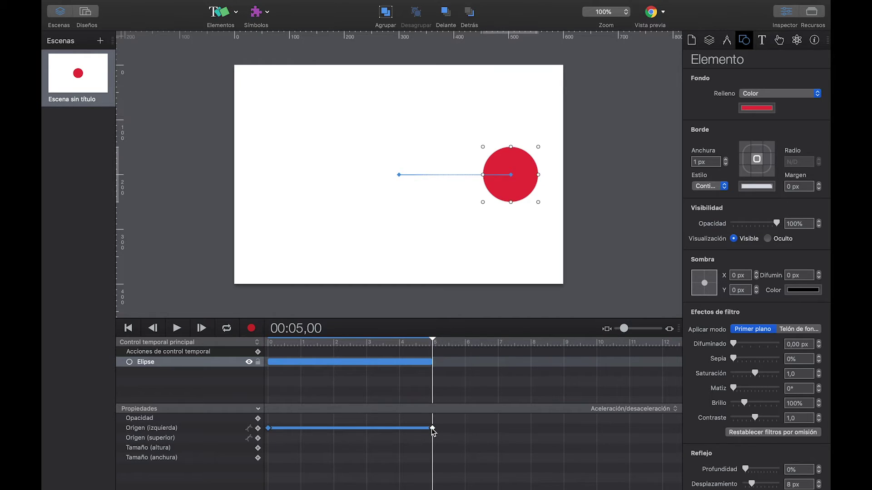
click(268, 429)
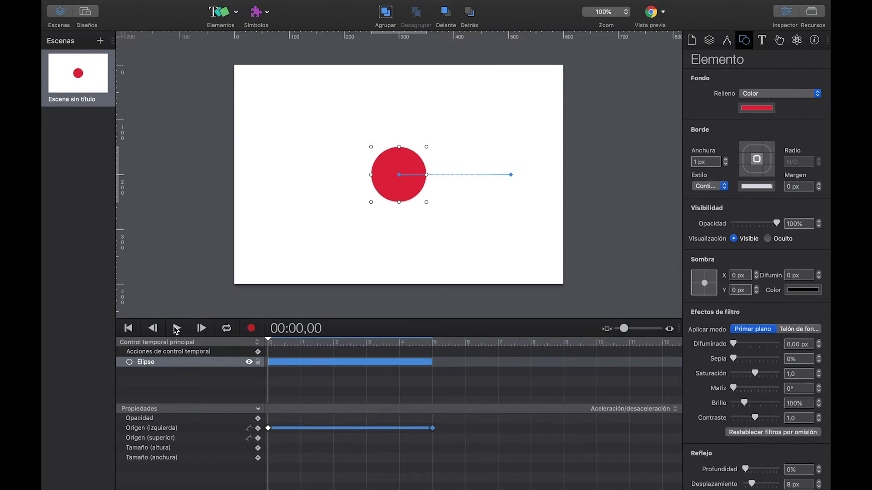
click(177, 329)
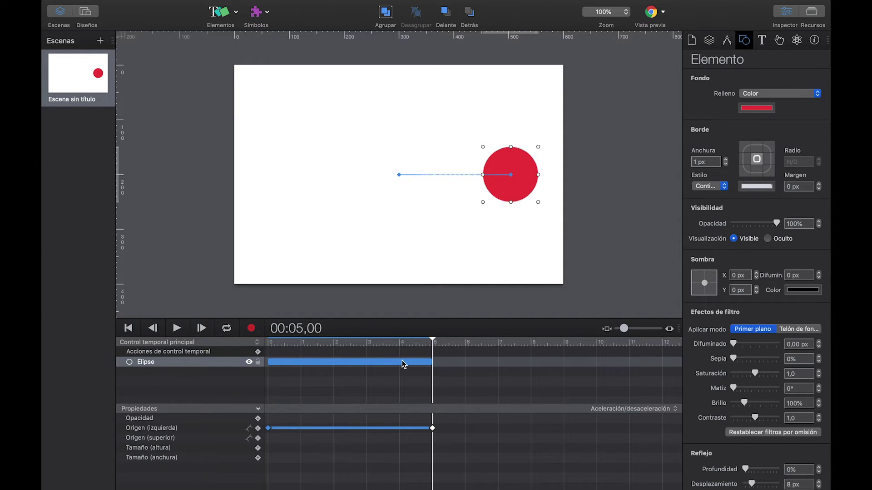
Add Opacidad keyframes for the circle at 0 and 3 seconds
drag(431, 340, 266, 358)
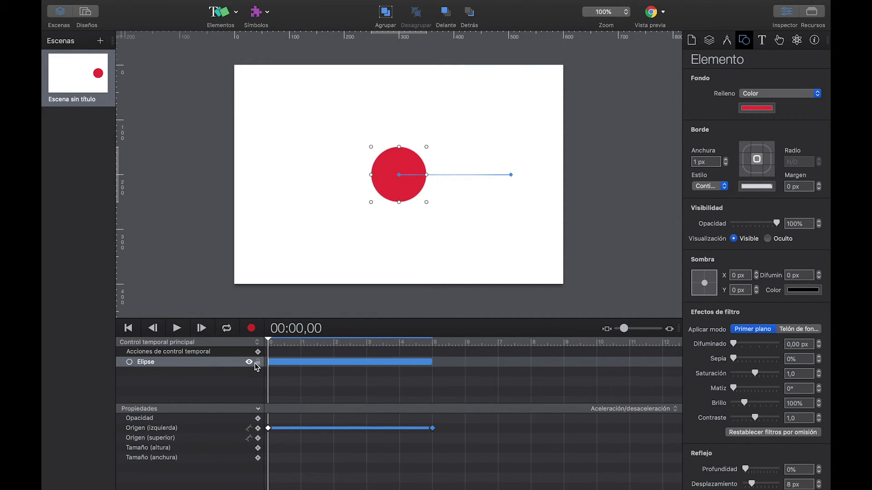
click(257, 418)
drag(269, 343, 368, 352)
click(258, 418)
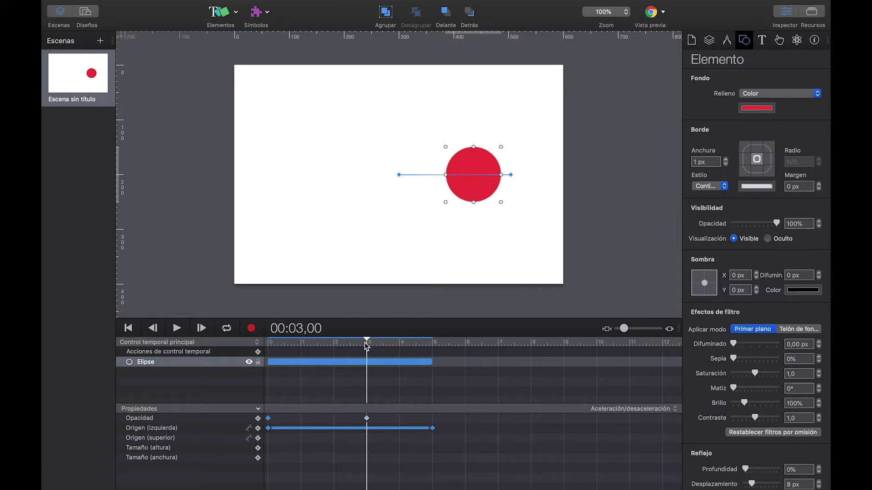
click(367, 418)
Set the circle's opacity to 0% at the 0-second Opacidad keyframe
drag(367, 342, 260, 367)
click(268, 418)
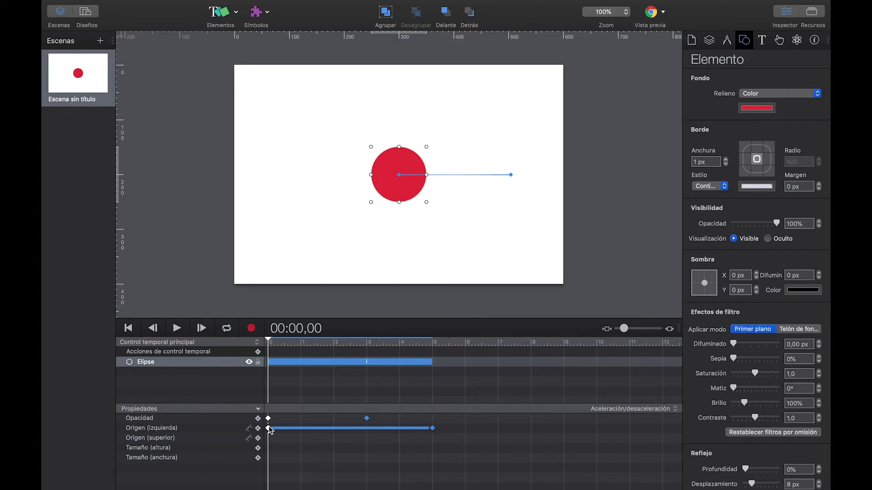
click(269, 429)
click(269, 420)
drag(777, 223, 709, 224)
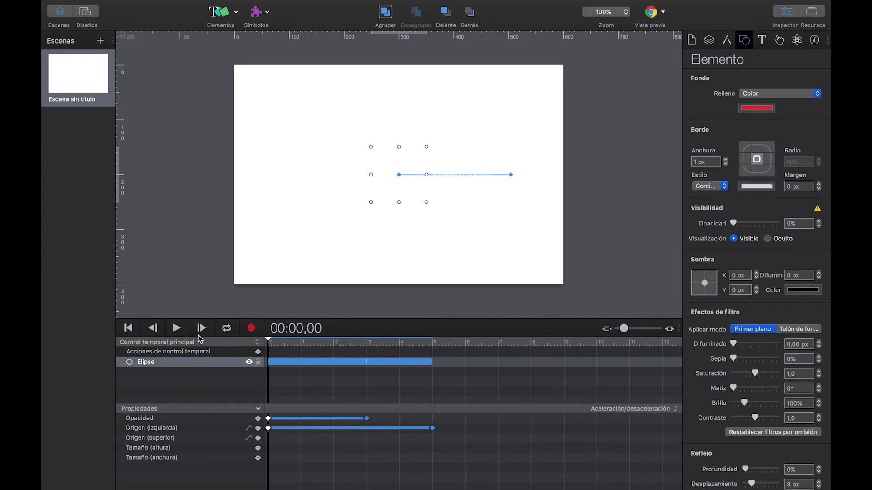
Play the circle's animation and examine the timing presets available for its Opacidad transition
click(178, 327)
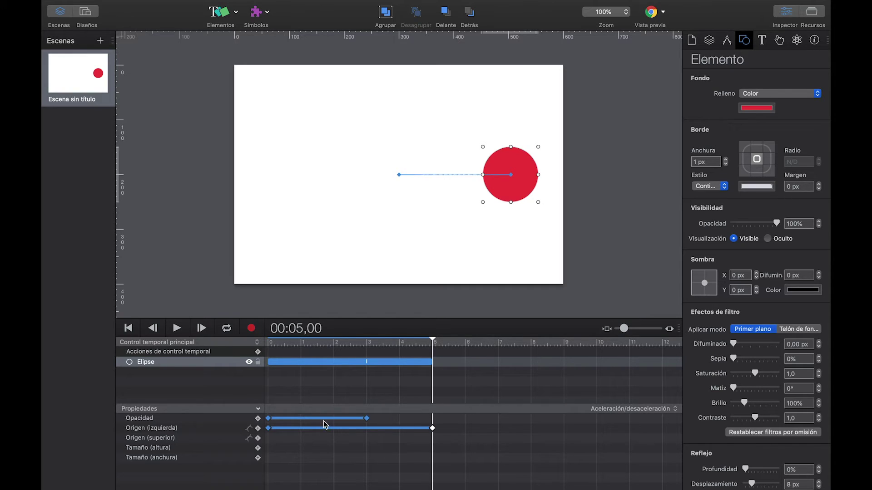
click(341, 417)
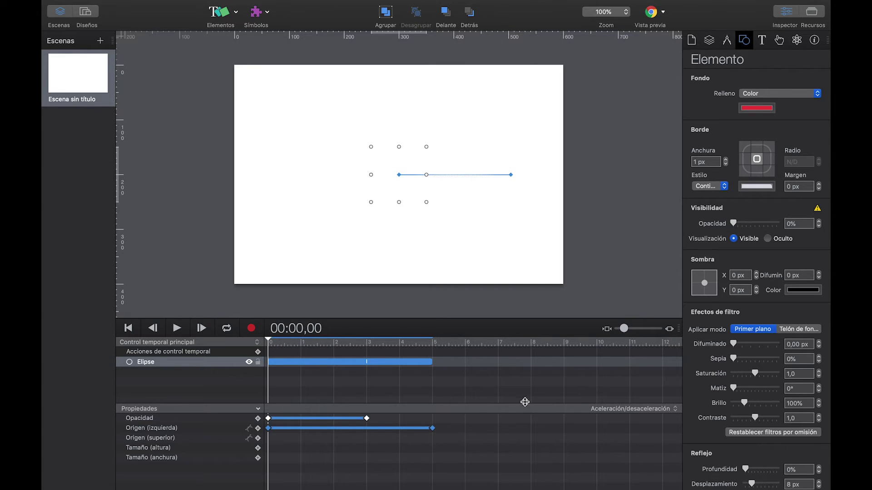
click(604, 409)
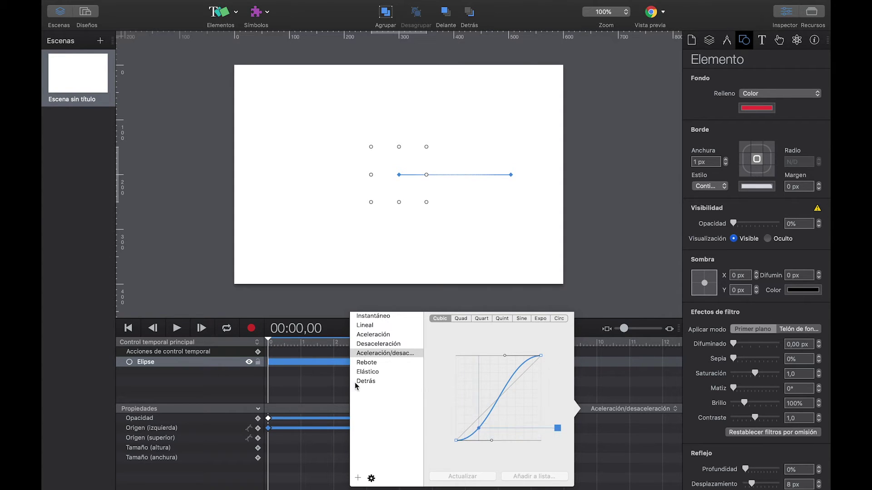
click(340, 427)
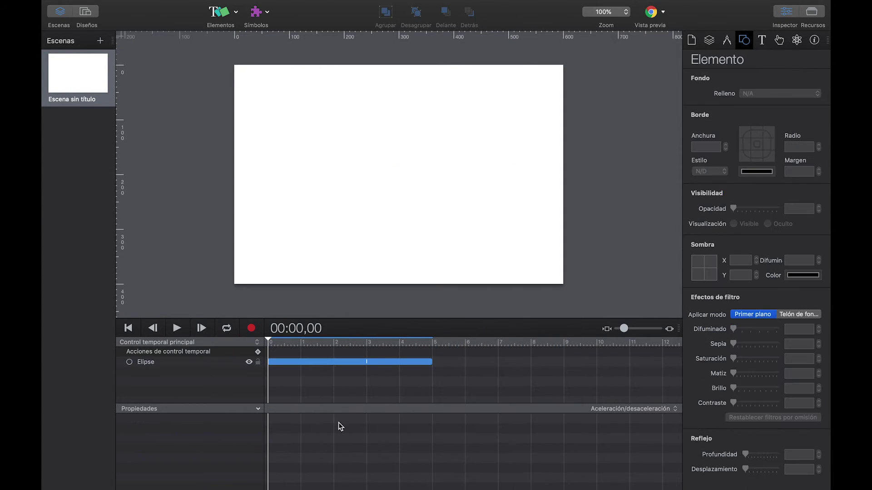
Compare the timing presets from Lineal to Detrás on the circle's Origen (izquierda) transition and settle on Rebote
click(203, 363)
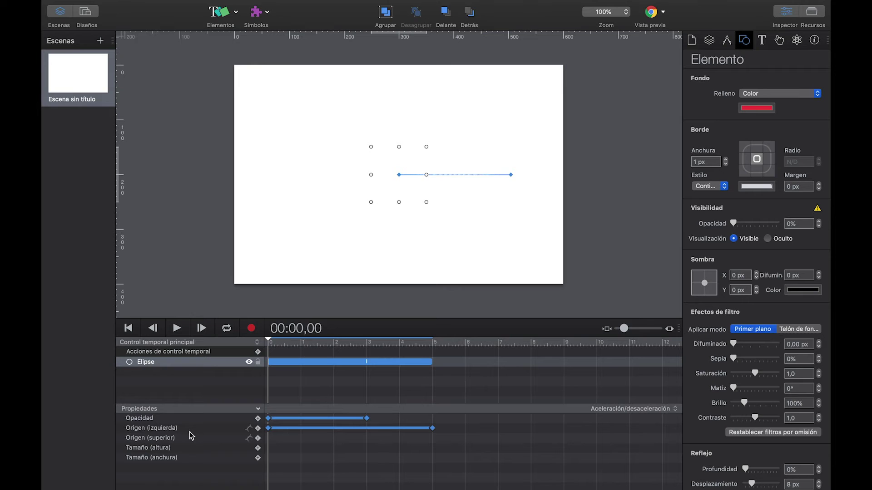
click(283, 428)
click(597, 411)
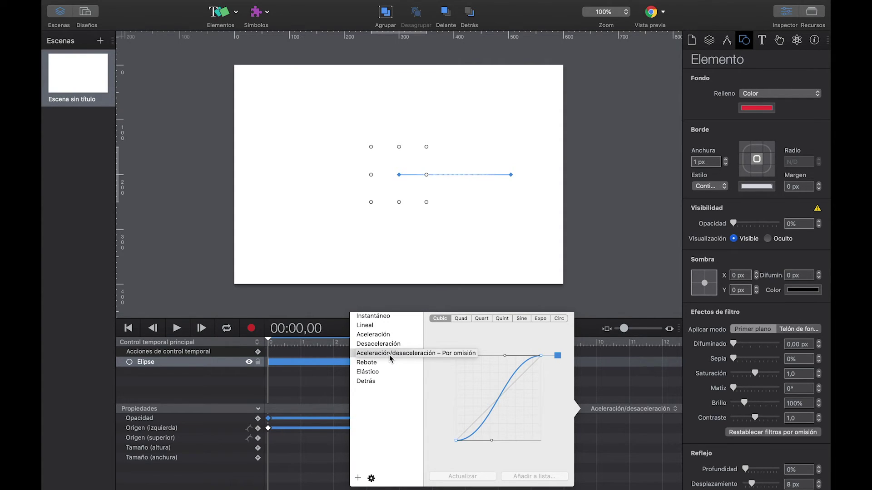
click(379, 325)
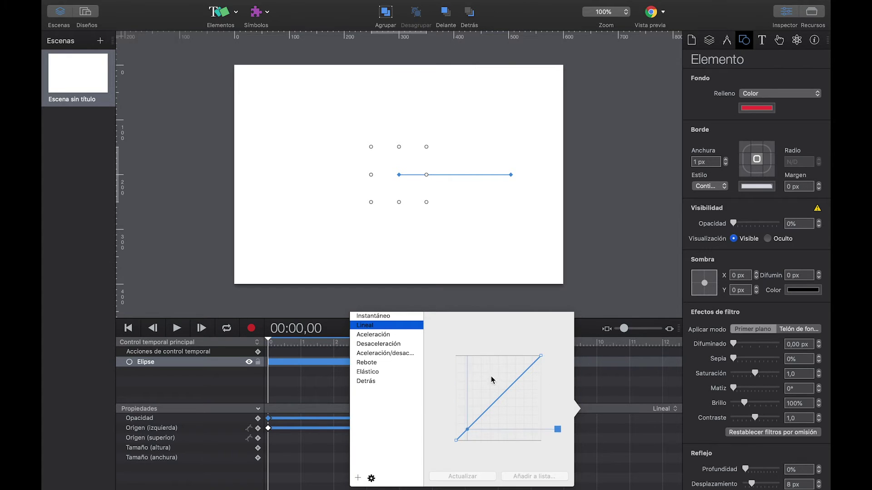
click(388, 336)
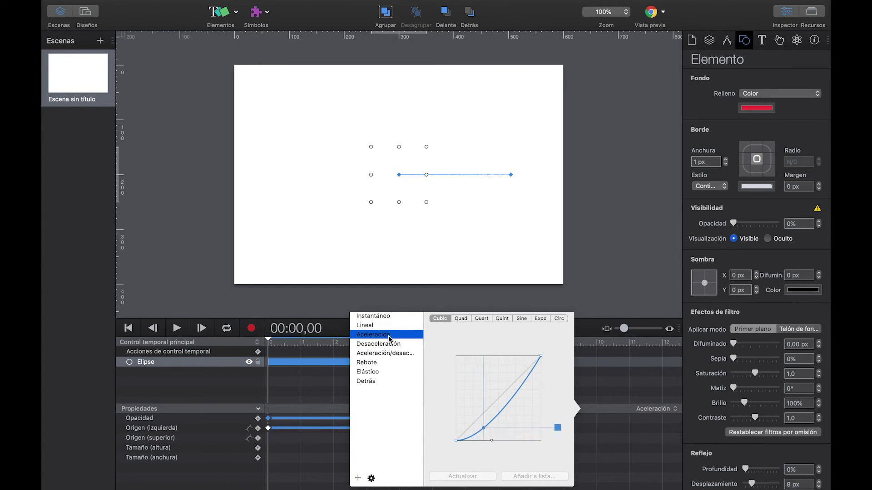
click(388, 345)
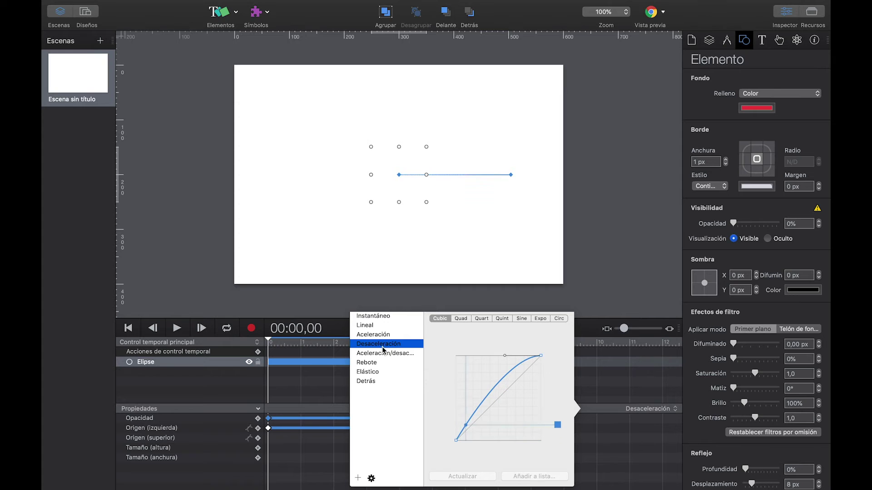
click(383, 354)
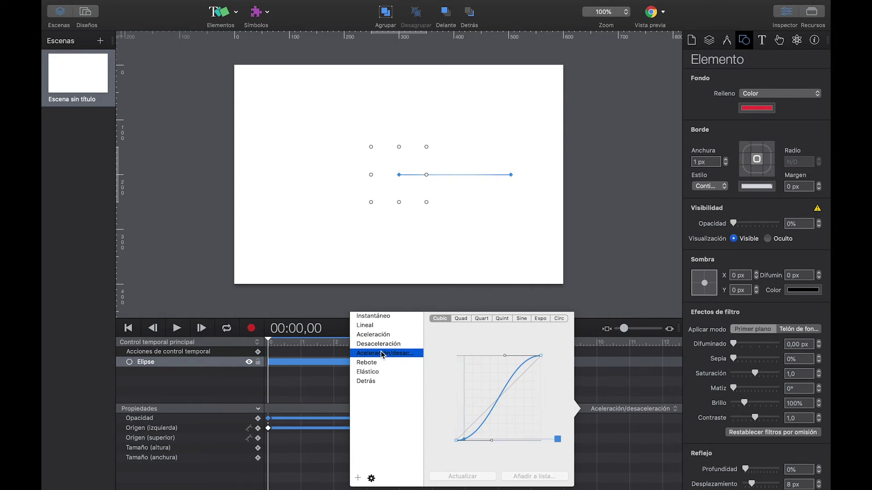
click(377, 362)
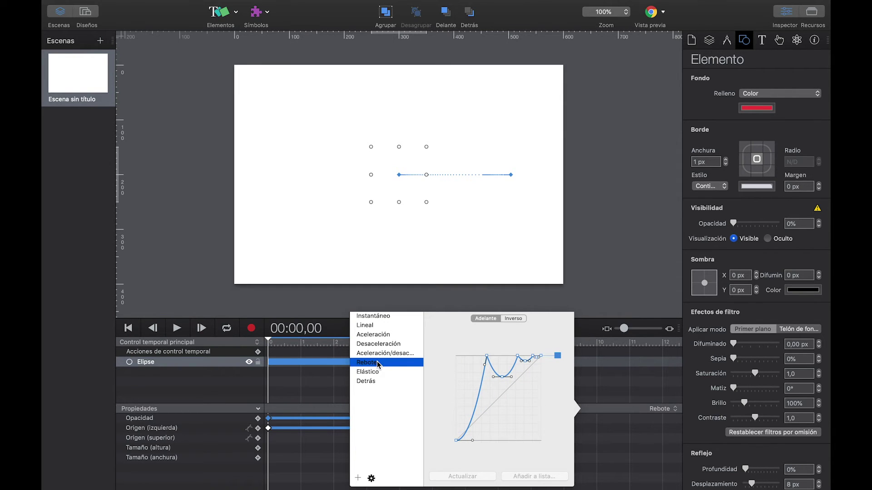
click(375, 372)
click(373, 382)
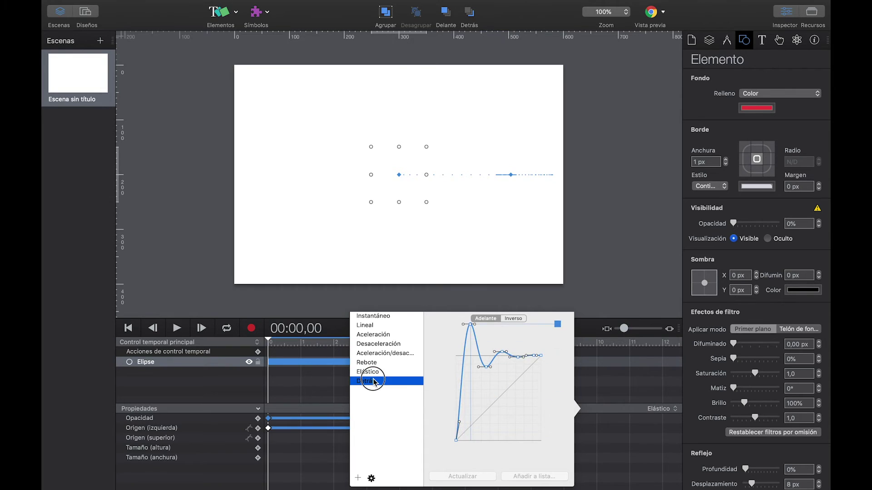
click(374, 364)
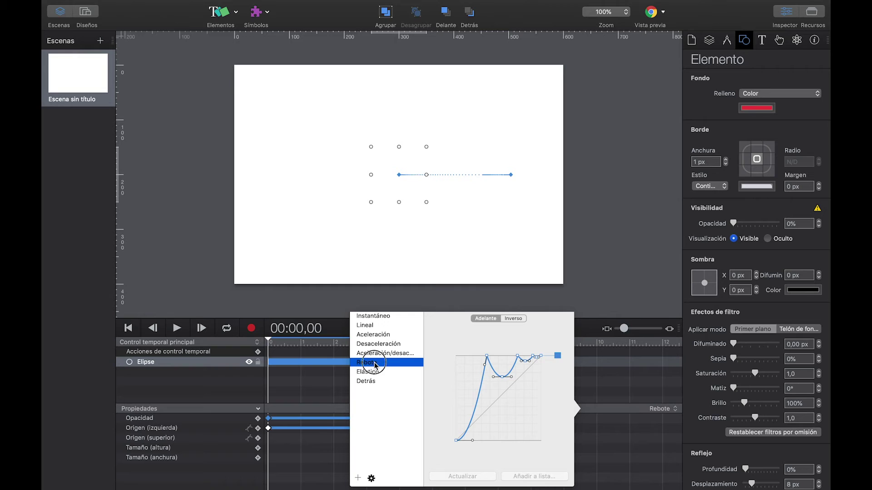
click(335, 386)
click(373, 385)
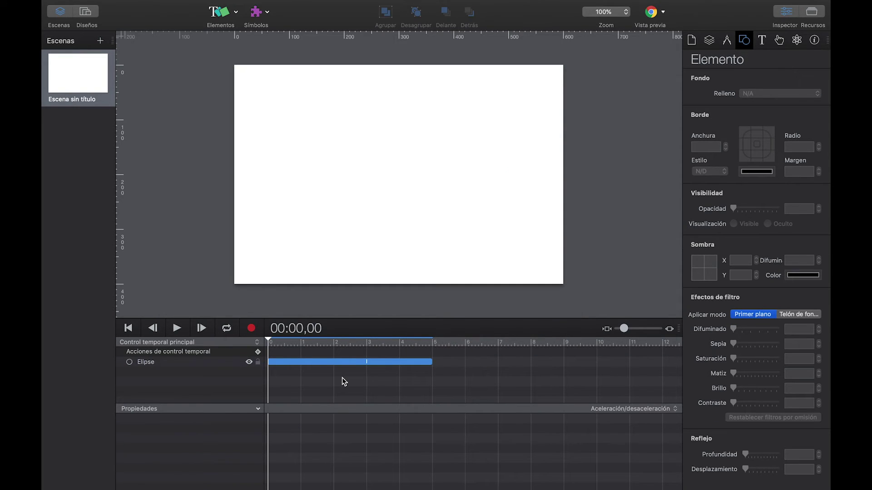
Check the timing of the circle's Origen (izquierda) transition and play the bouncing animation from the start
click(230, 361)
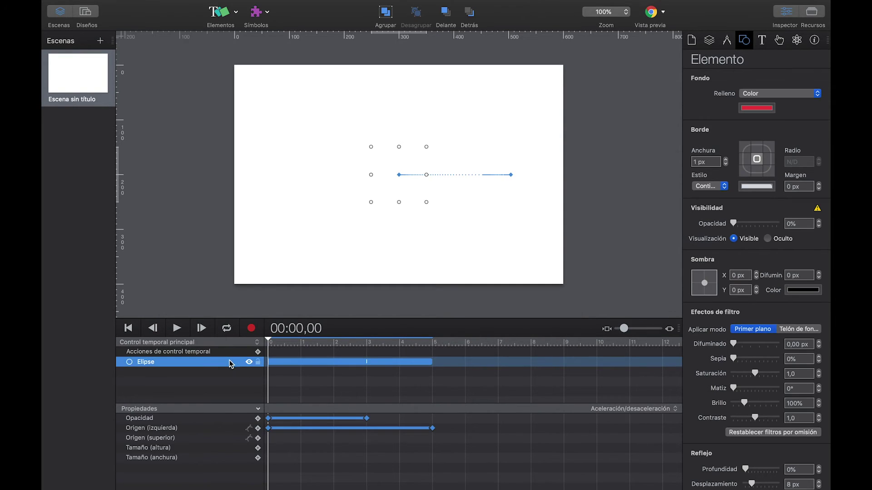
click(309, 429)
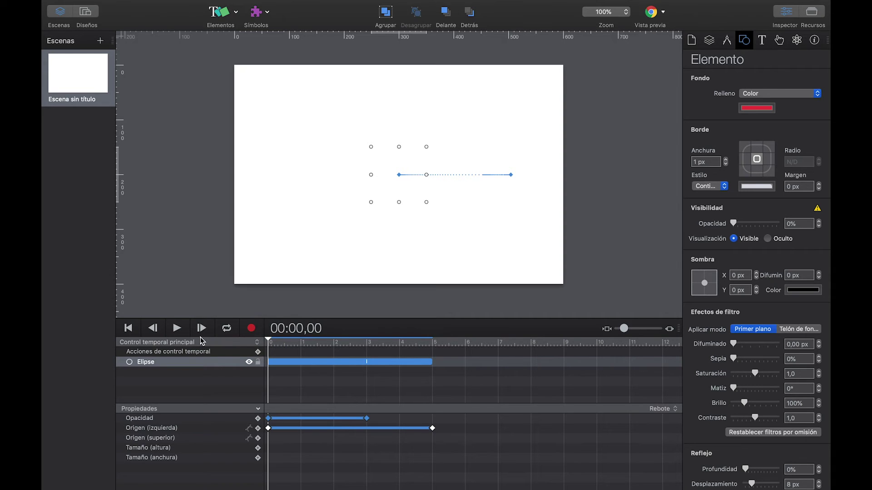
click(177, 328)
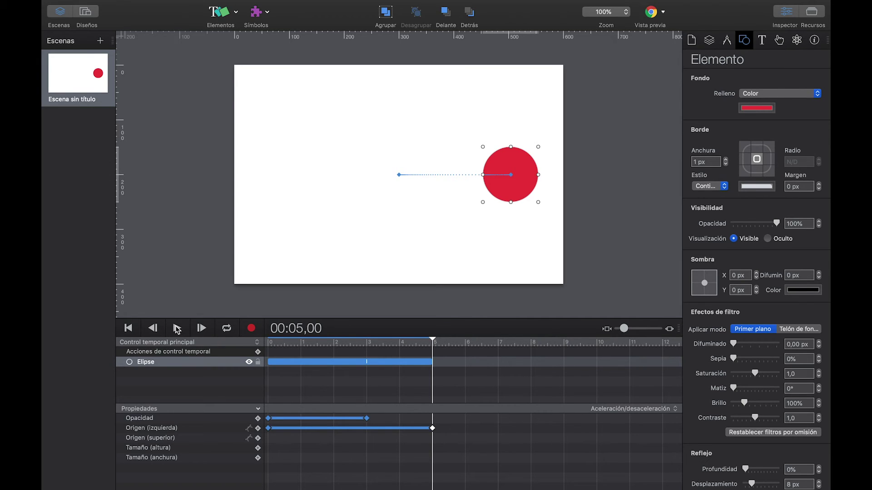
click(300, 427)
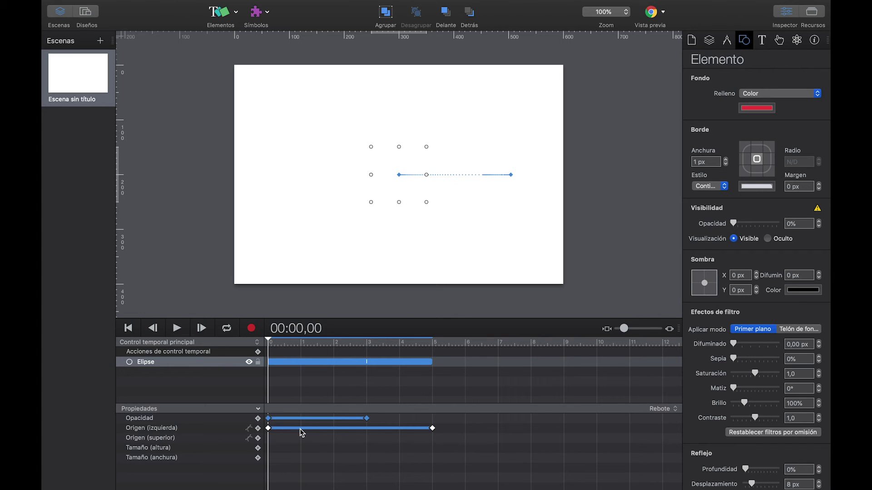
click(323, 162)
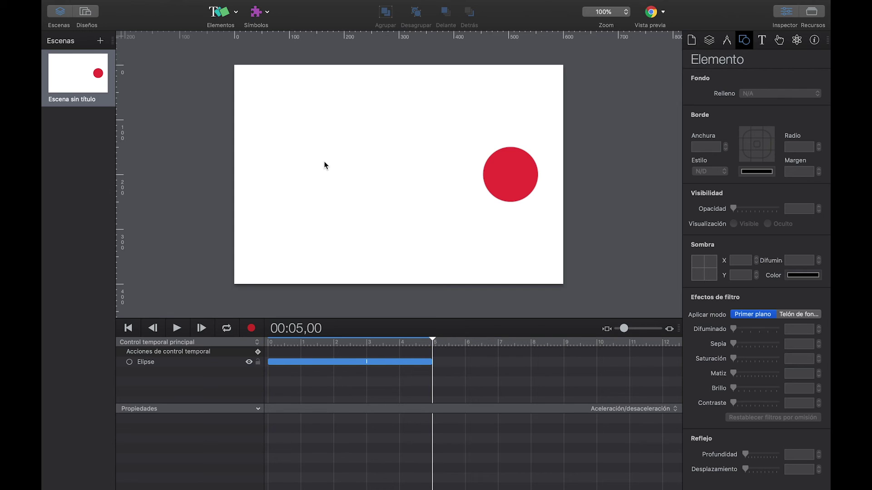
Examine the formats offered for exporting the document as película and as HTML5, without exporting anything
mouse_move(103, 1)
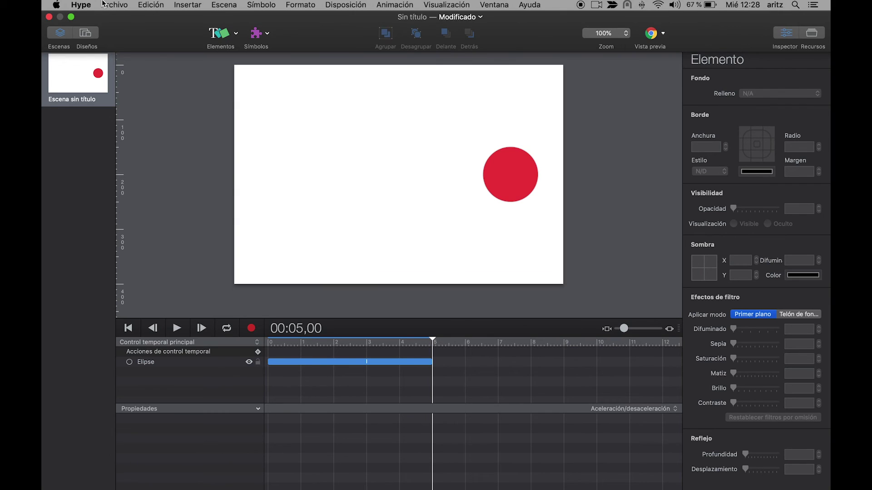
click(113, 5)
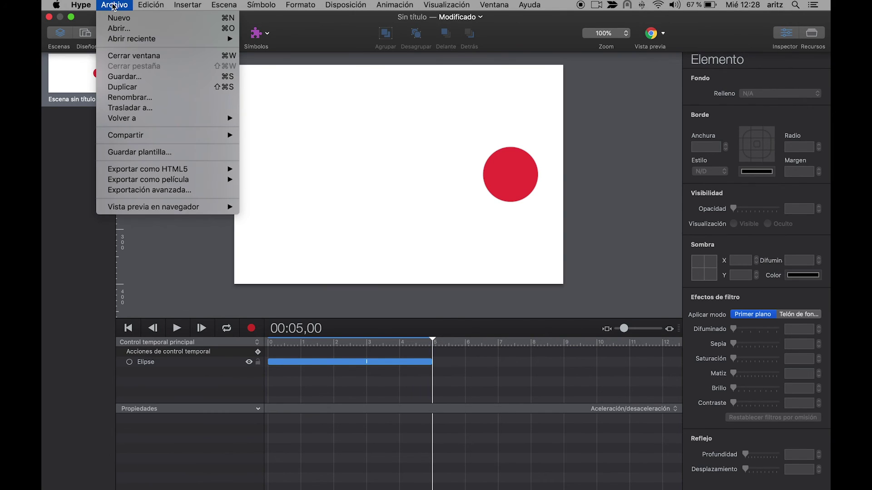
mouse_move(138, 179)
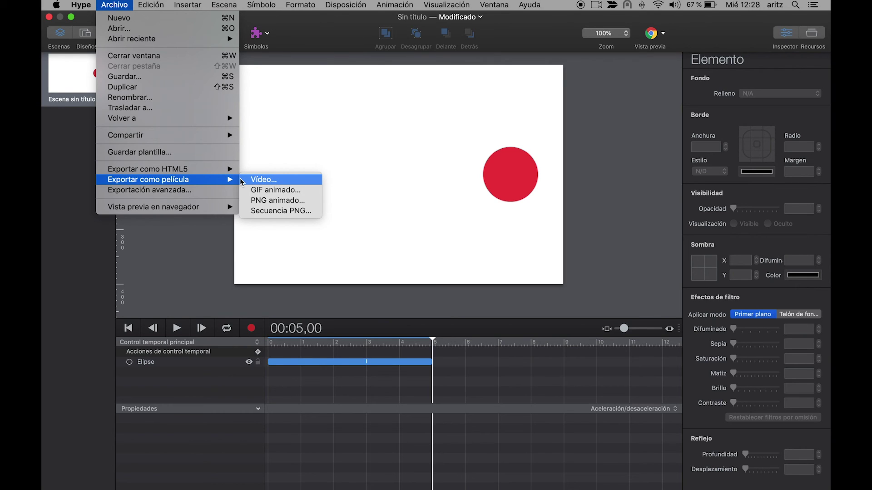
mouse_move(237, 172)
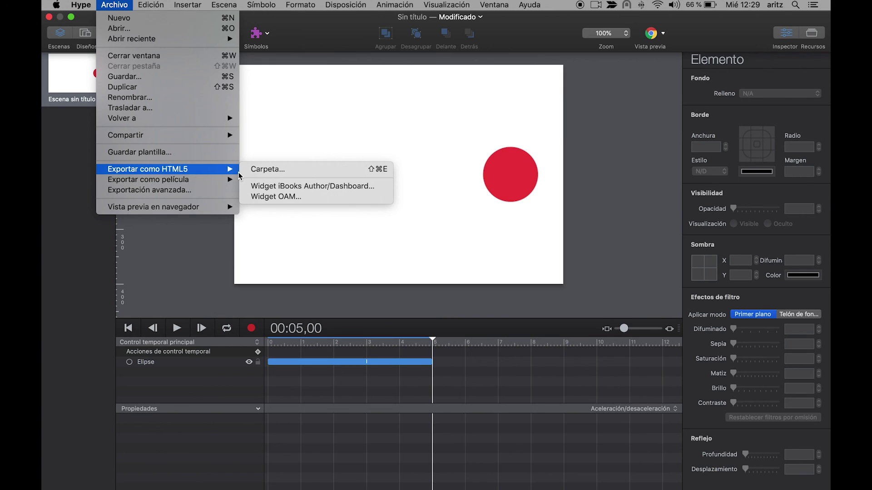
click(262, 137)
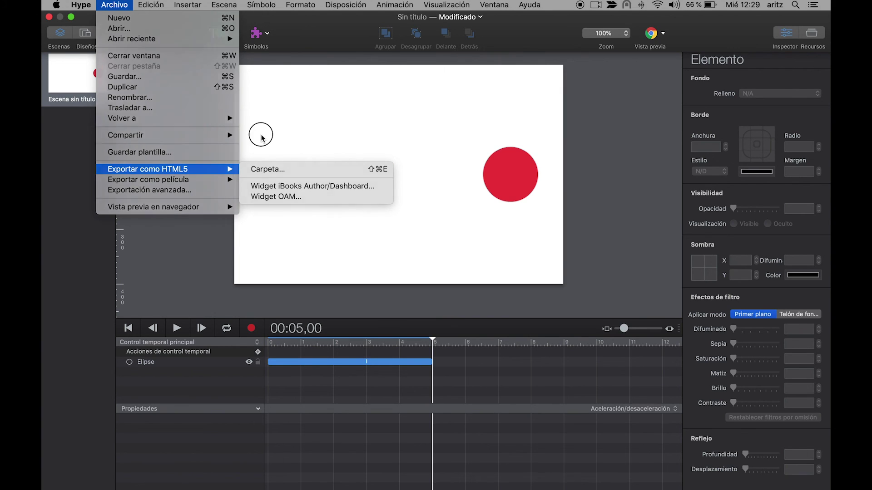